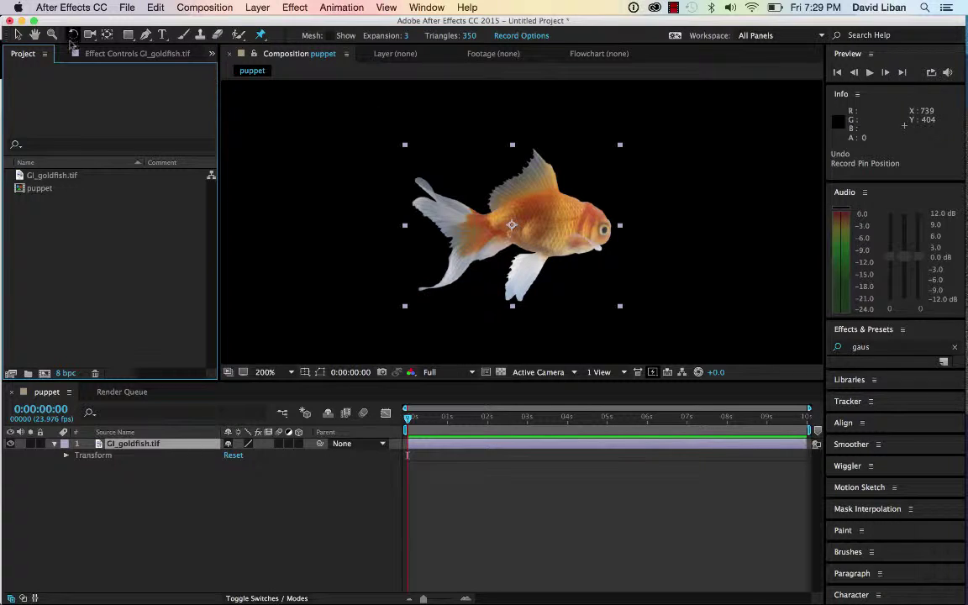
Step: With the Selection tool, nudge the goldfish layer to position 956, 556
left_click(20, 36)
mouse_move(565, 215)
left_mouse_down()
mouse_move(580, 210)
mouse_move(558, 206)
mouse_move(571, 221)
left_mouse_up()
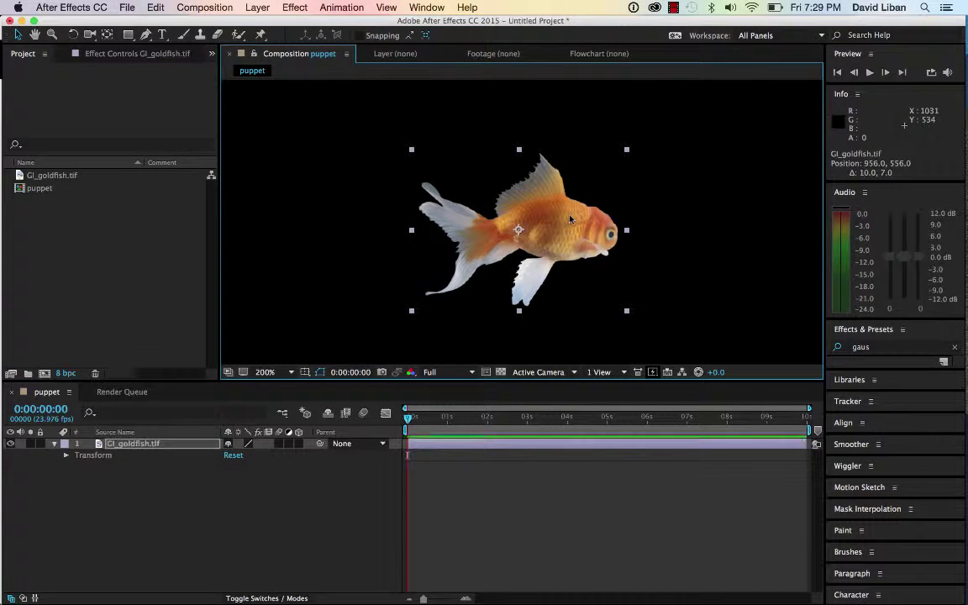
Step: Show the Red, Green, then Blue channel in the viewer, ending on the Alpha channel
left_click(412, 374)
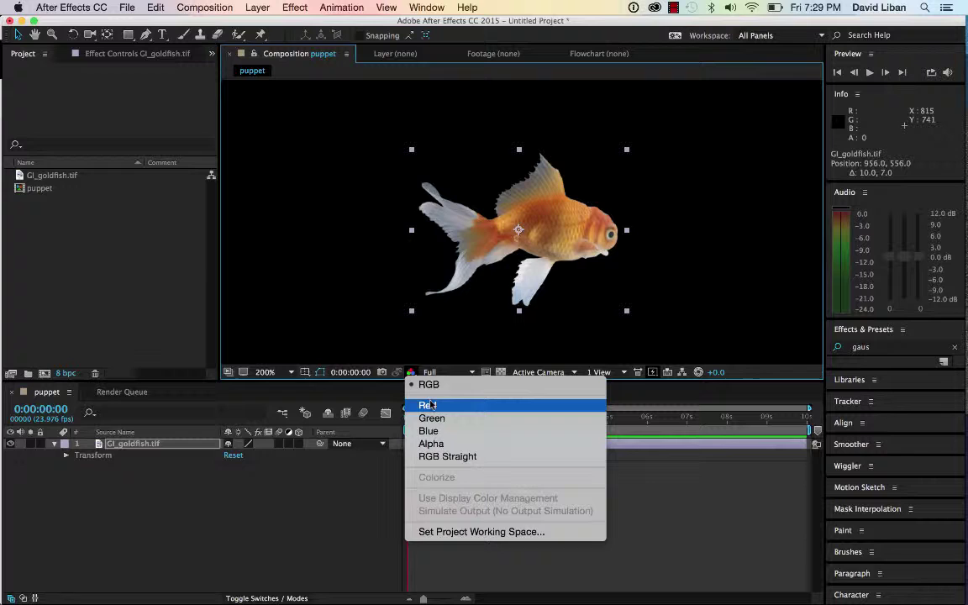
left_click(429, 406)
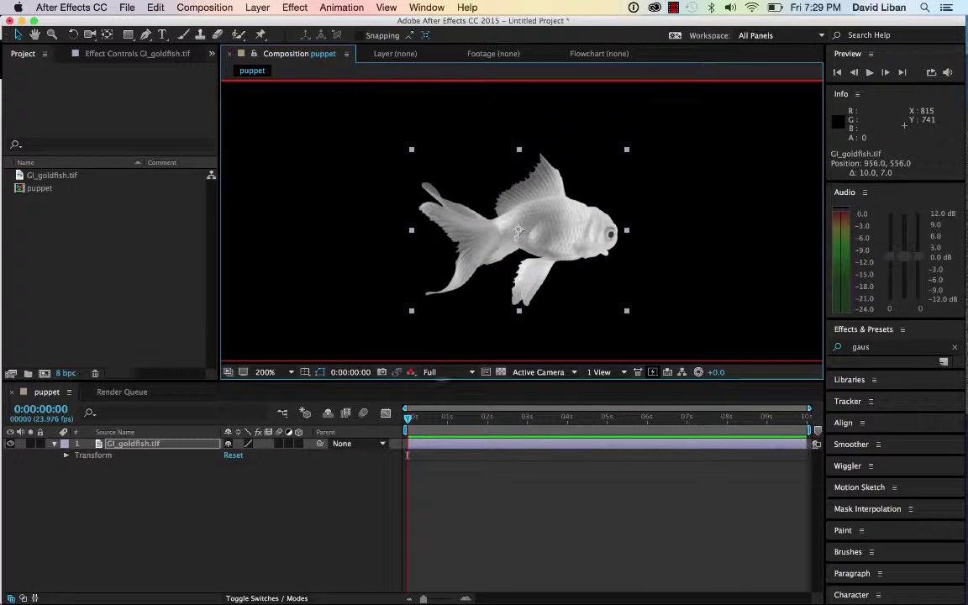
left_click(413, 374)
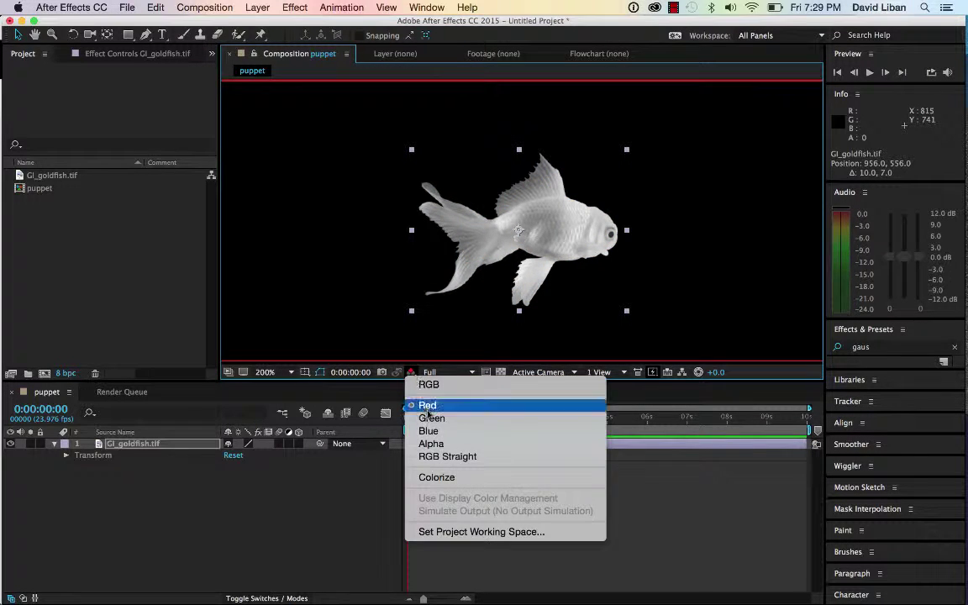
left_click(431, 418)
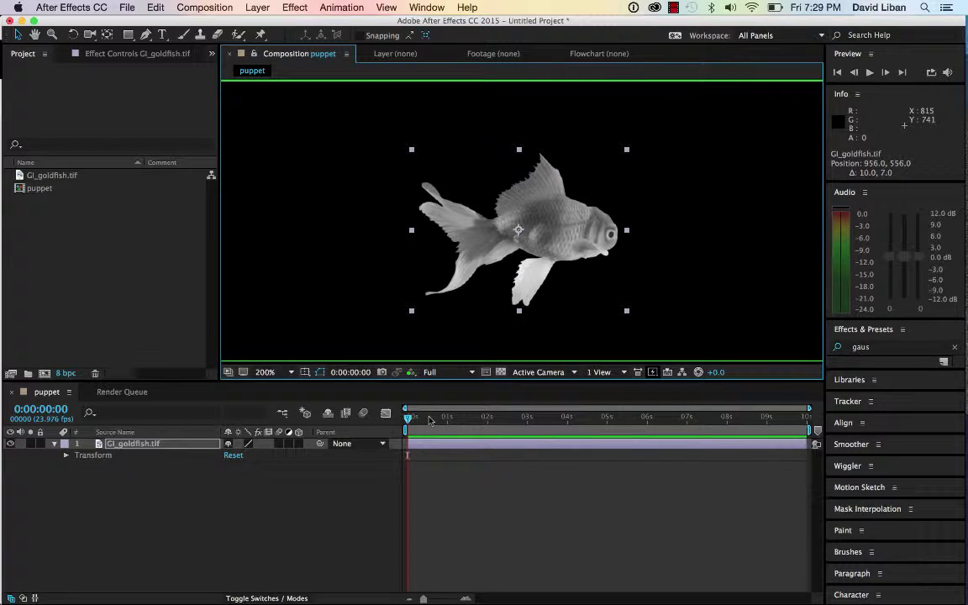
left_click(411, 373)
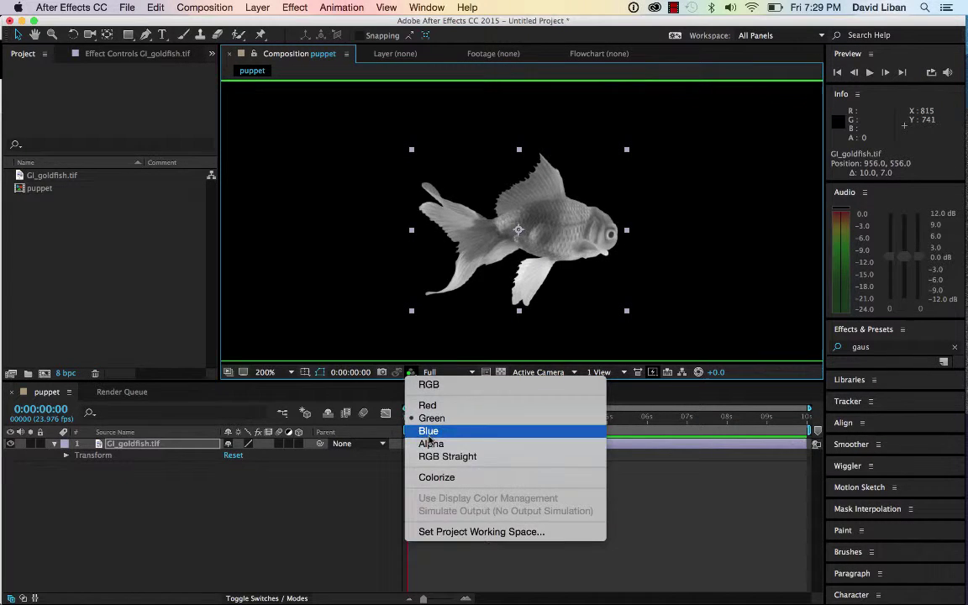
left_click(429, 433)
left_click(411, 374)
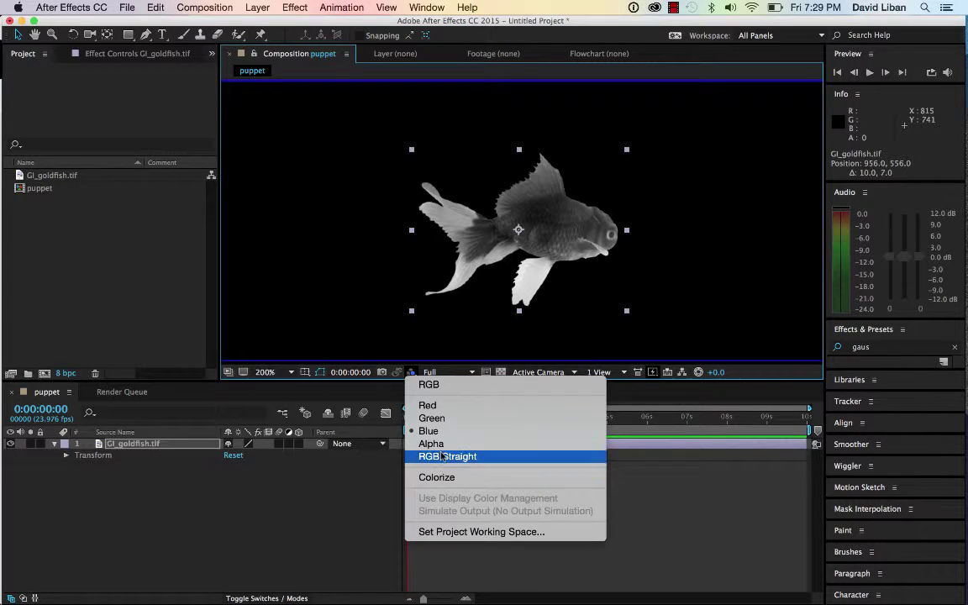
left_click(432, 444)
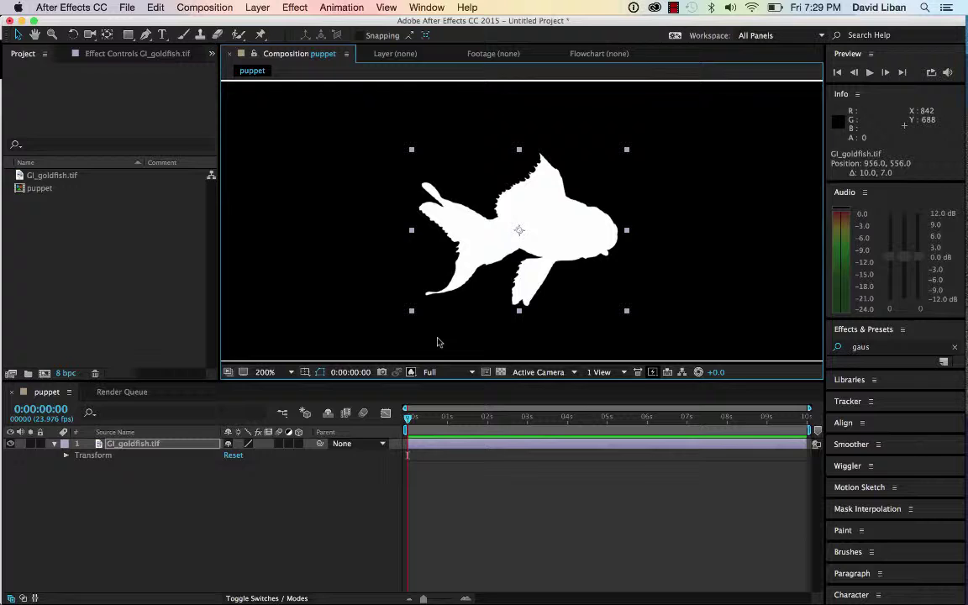
Step: Switch the viewer back to the RGB channel and select the Puppet Pin Tool
left_click(414, 372)
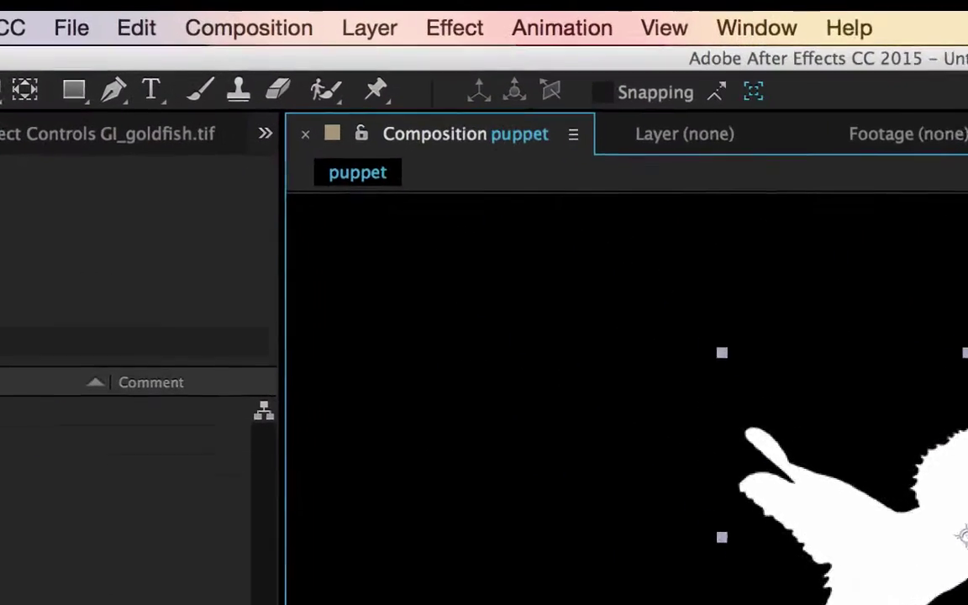
left_click(425, 384)
left_click(396, 99)
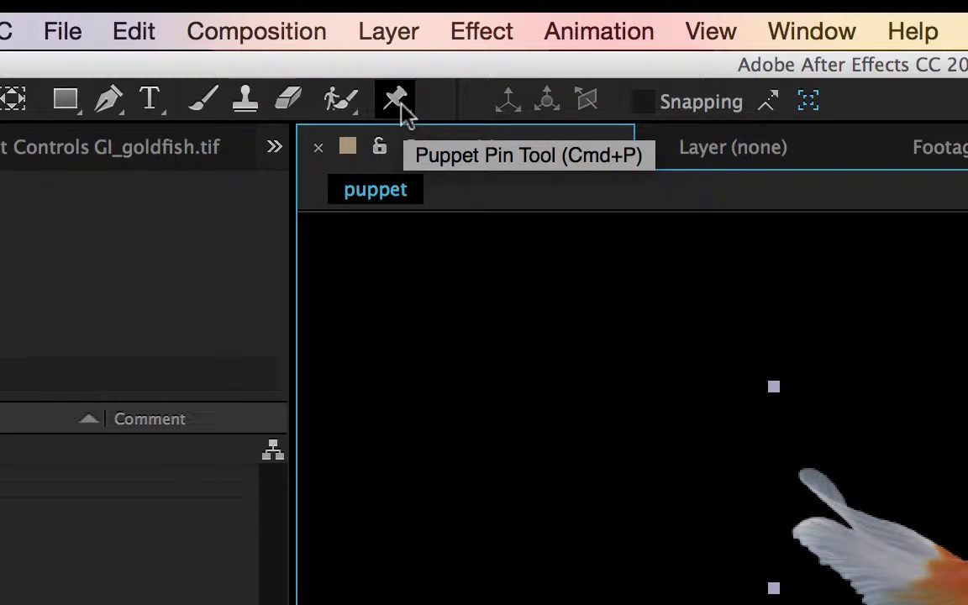
left_click(402, 109)
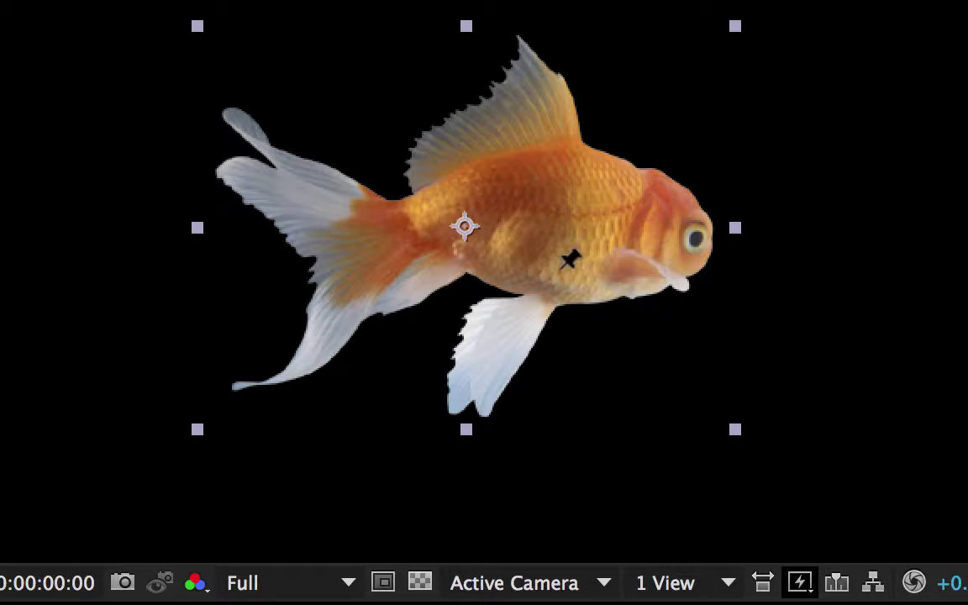
Step: Add seven puppet pins: the eye, dorsal fin tip and back, mid-body, lower fin, and tail base top and bottom
left_click(663, 230)
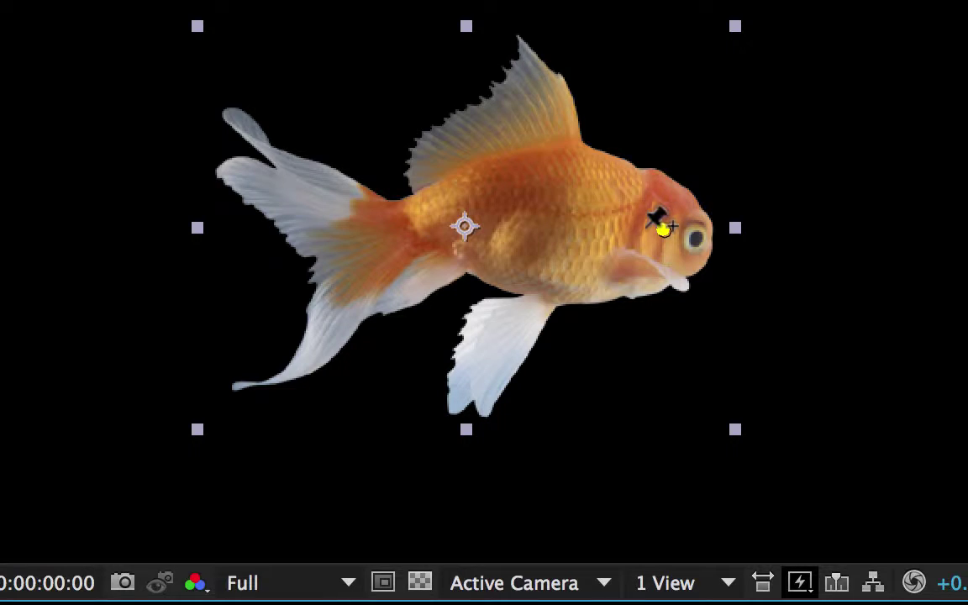
left_click(528, 74)
left_click(440, 152)
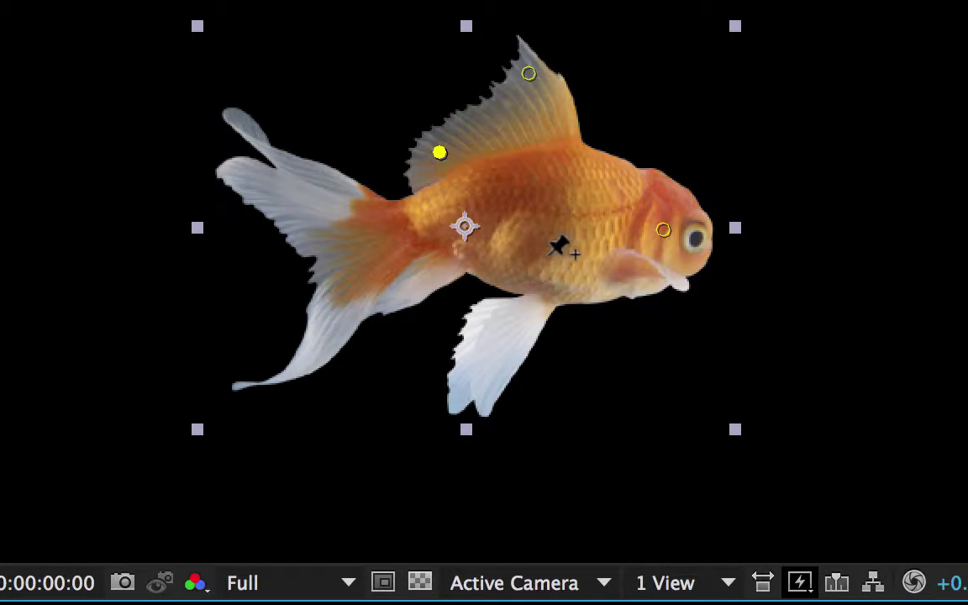
left_click(547, 215)
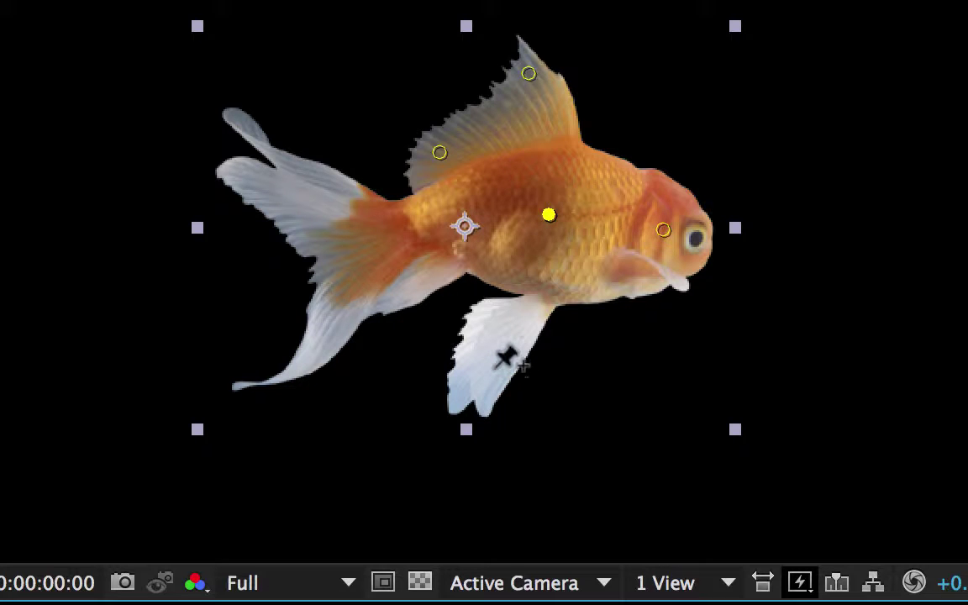
left_click(480, 367)
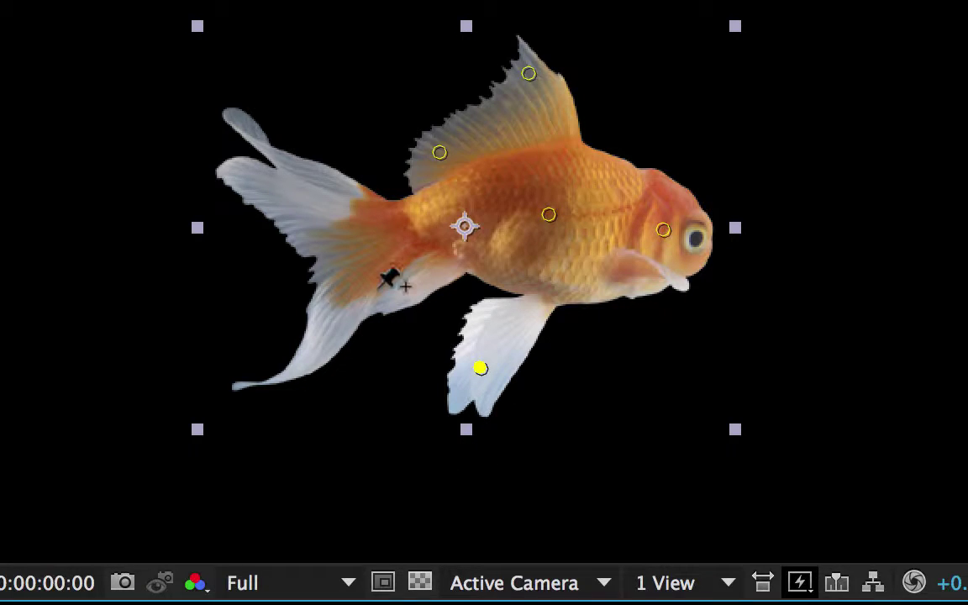
left_click(434, 276)
left_click(410, 213)
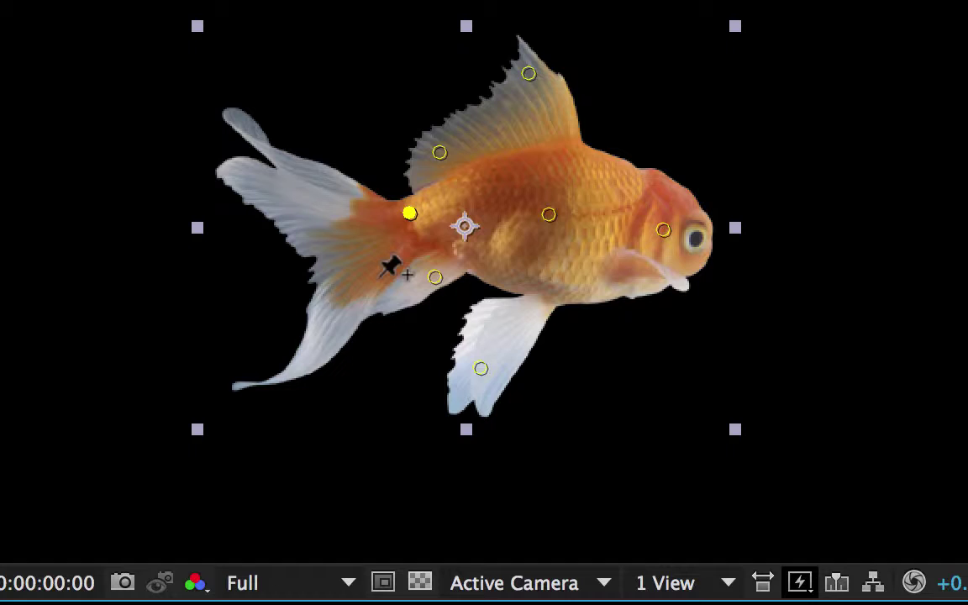
Step: Add an eighth pin on the tail fin and drag it up and down to bend the tail
left_click(312, 252)
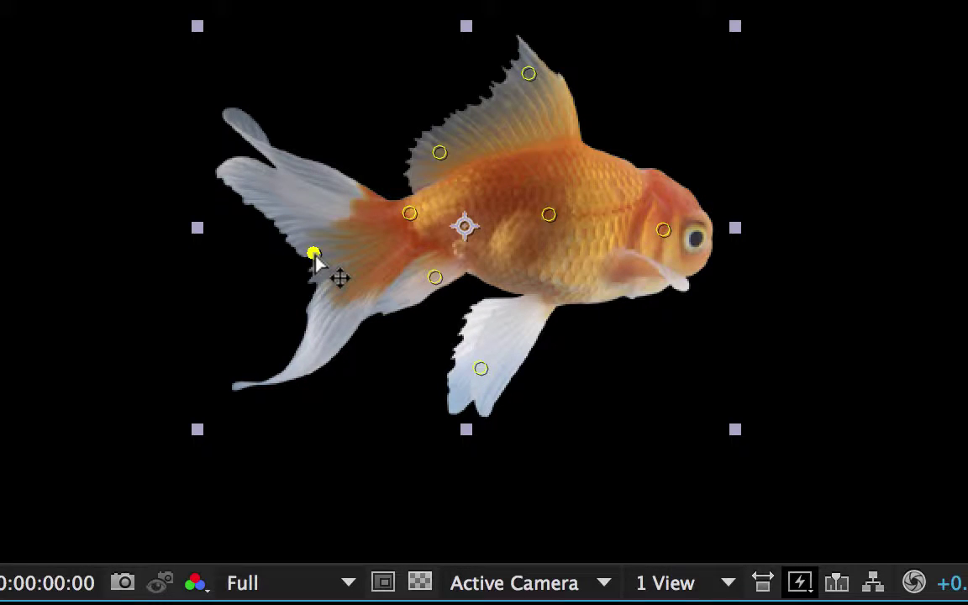
mouse_move(314, 254)
left_mouse_down()
mouse_move(333, 290)
mouse_move(287, 215)
mouse_move(316, 267)
mouse_move(336, 200)
mouse_move(302, 265)
mouse_move(316, 255)
mouse_move(298, 219)
mouse_move(306, 240)
left_mouse_up()
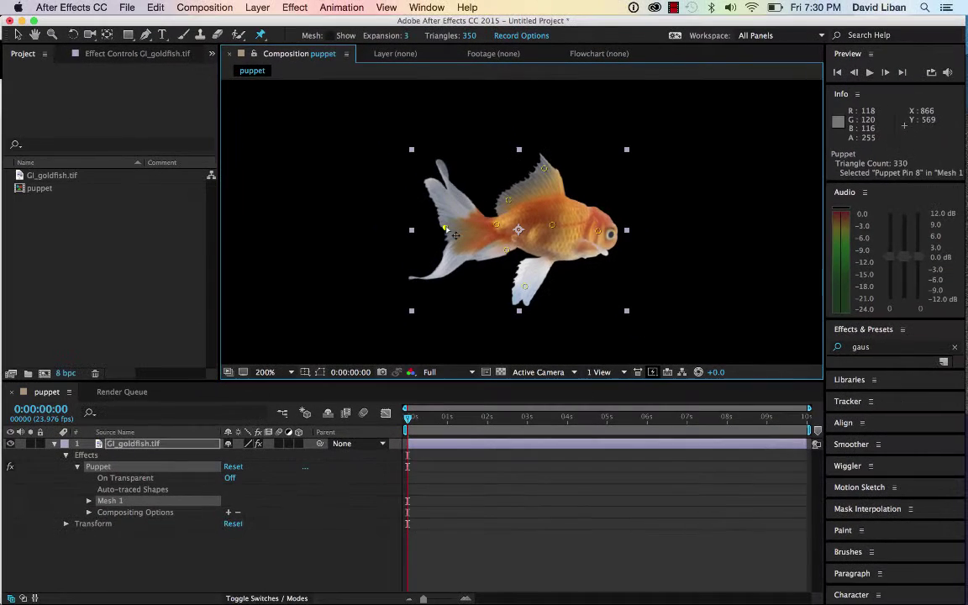
left_click_drag(455, 235, 455, 237)
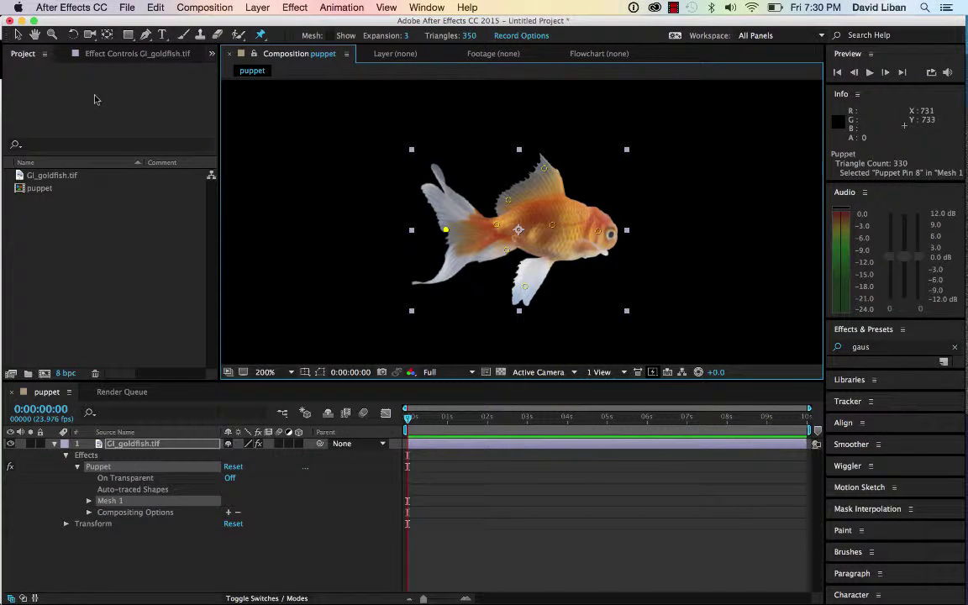
Step: Expand Puppet > Mesh 1 > Deform to list Puppet Pin 1 through 8
left_click(122, 55)
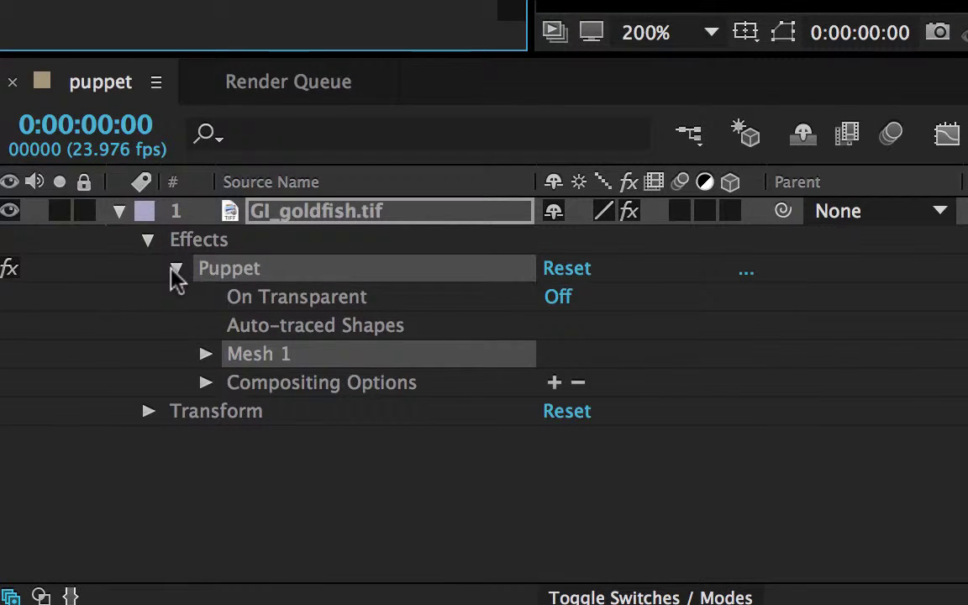
left_click(206, 355)
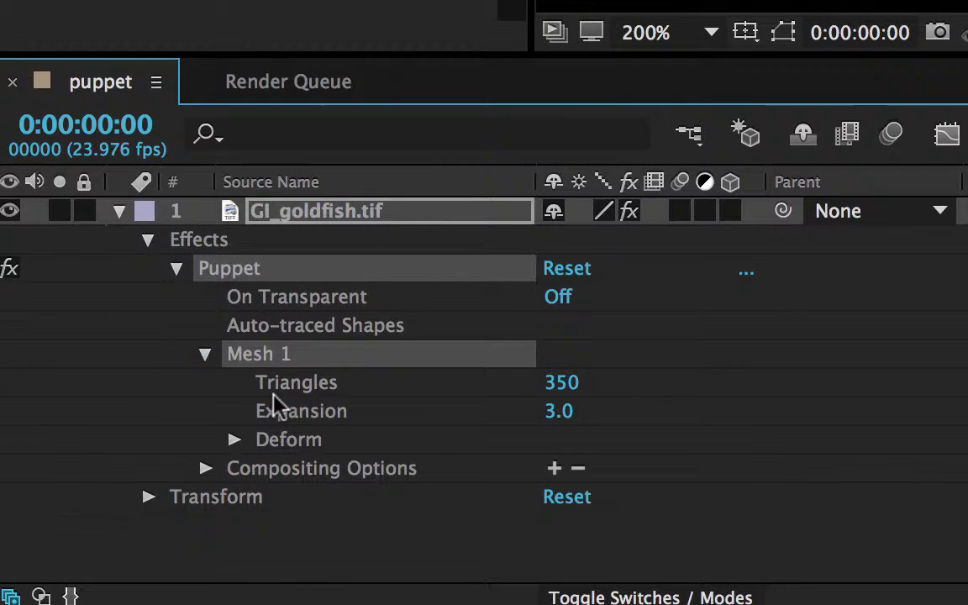
left_click(234, 439)
scroll(417, 393, "down", 3)
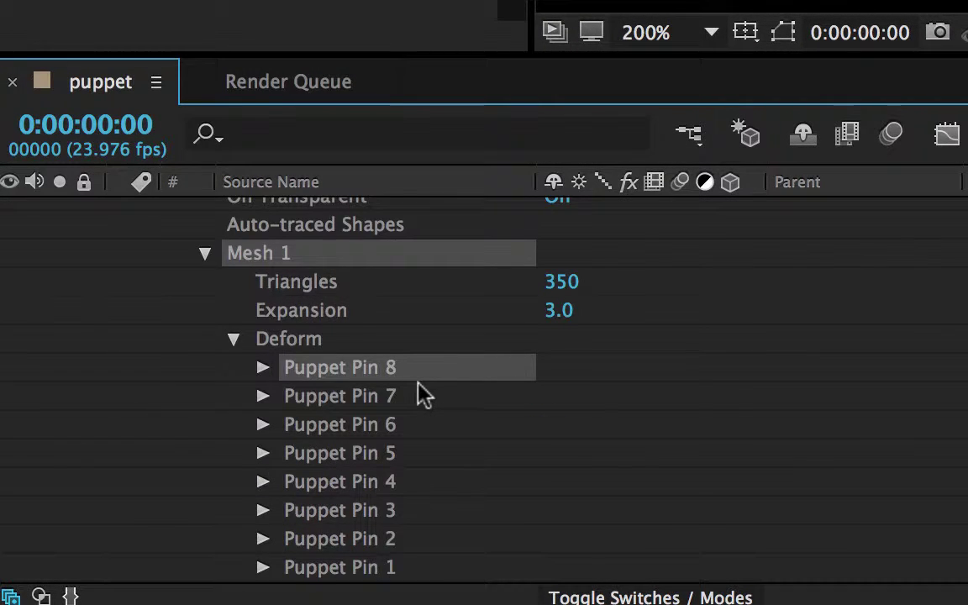
scroll(425, 393, "down", 2)
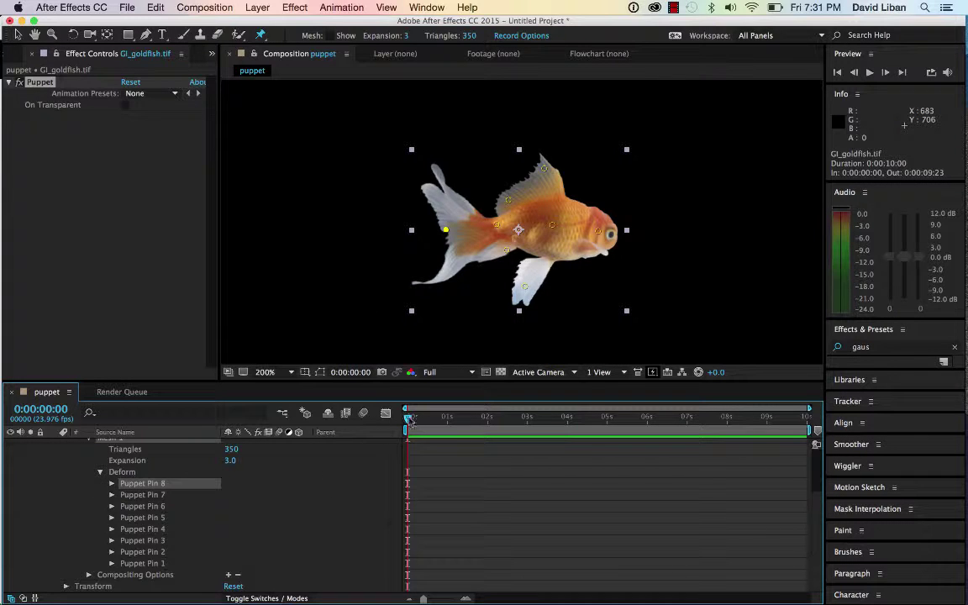
Step: Move Puppet Pin 8 at 2 seconds, scrub to check the tail, then undo the pin move
left_click_drag(409, 419, 488, 423)
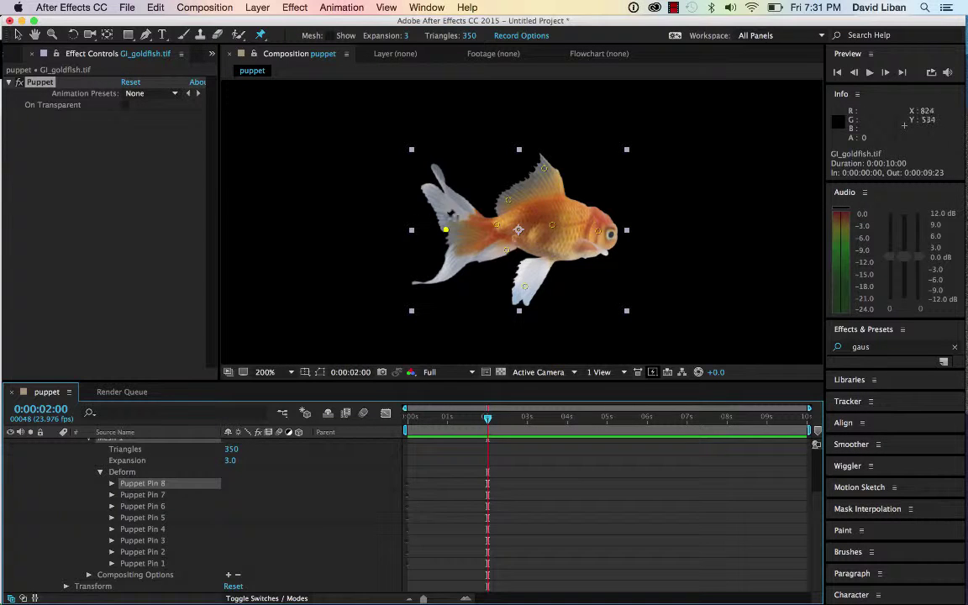
left_click_drag(446, 229, 426, 198)
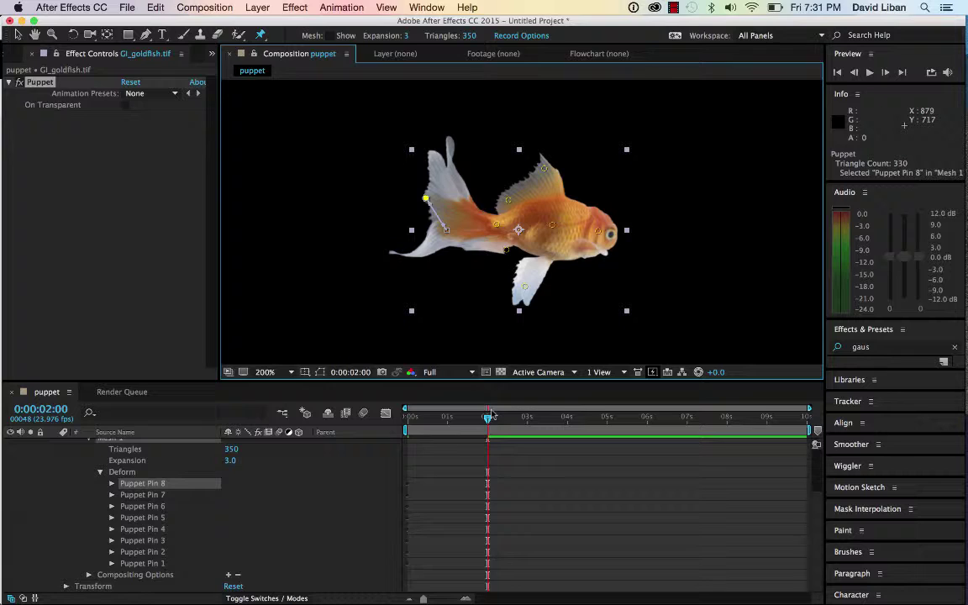
mouse_move(459, 421)
left_mouse_down()
mouse_move(422, 421)
mouse_move(494, 420)
mouse_move(449, 425)
left_mouse_up()
key("super+z")
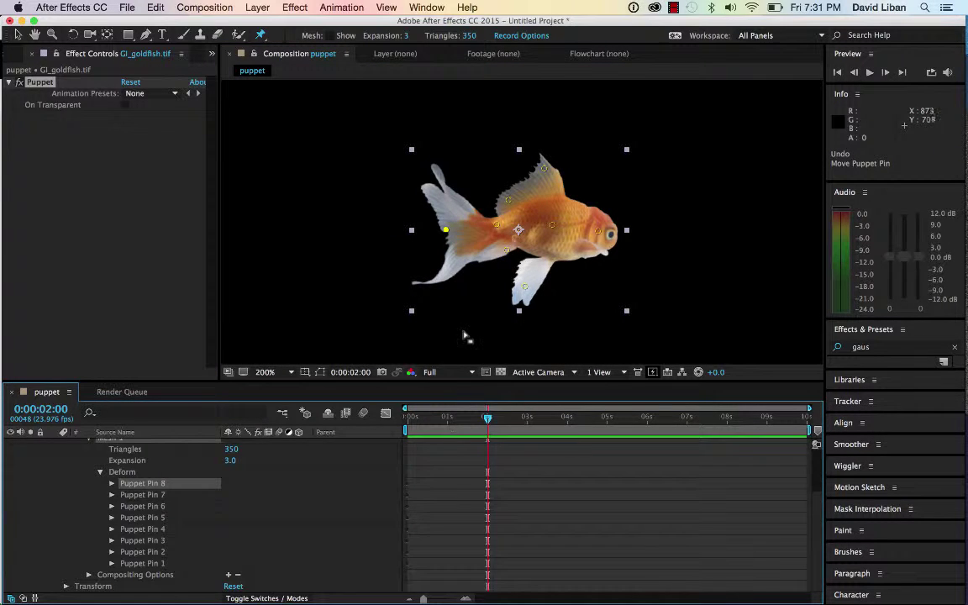
mouse_move(475, 22)
left_mouse_down()
mouse_move(557, 80)
mouse_move(475, 27)
left_mouse_up()
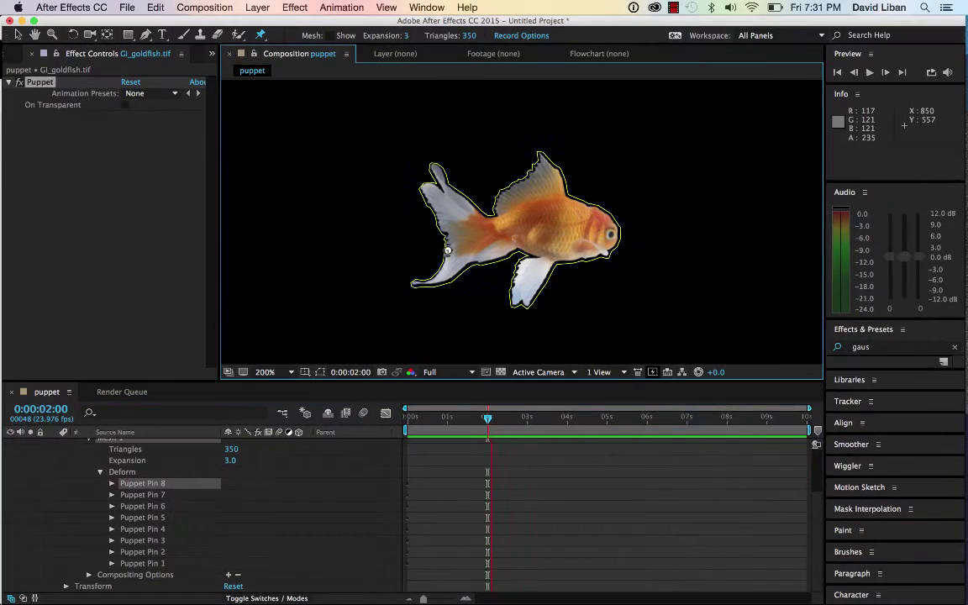
Step: Motion-sketch a wiggle on the tail pin and play back the 240-frame preview
mouse_move(443, 232)
left_mouse_down()
mouse_move(434, 220)
mouse_move(438, 236)
mouse_move(447, 224)
mouse_move(438, 232)
mouse_move(432, 221)
mouse_move(439, 227)
left_mouse_up()
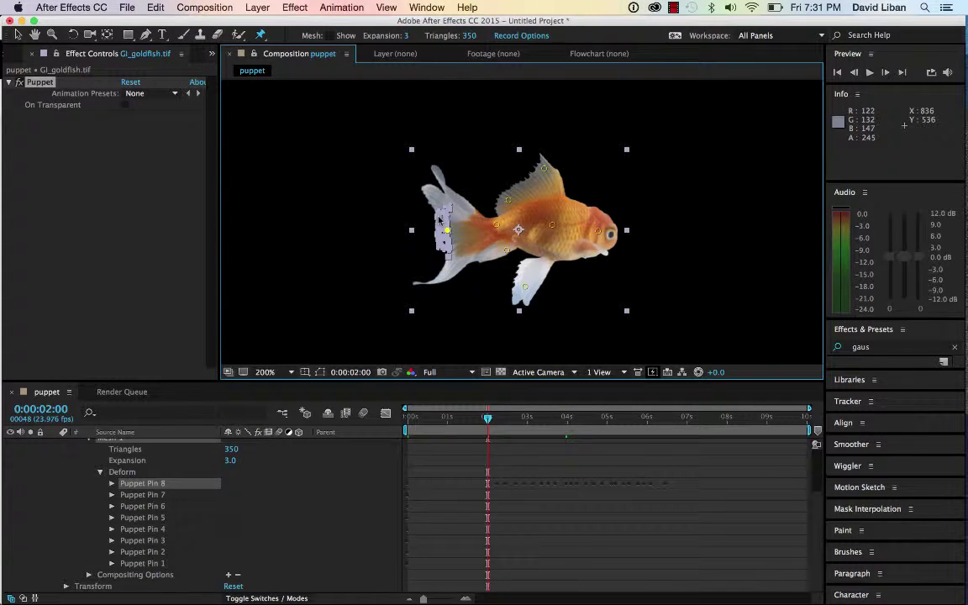
key("space")
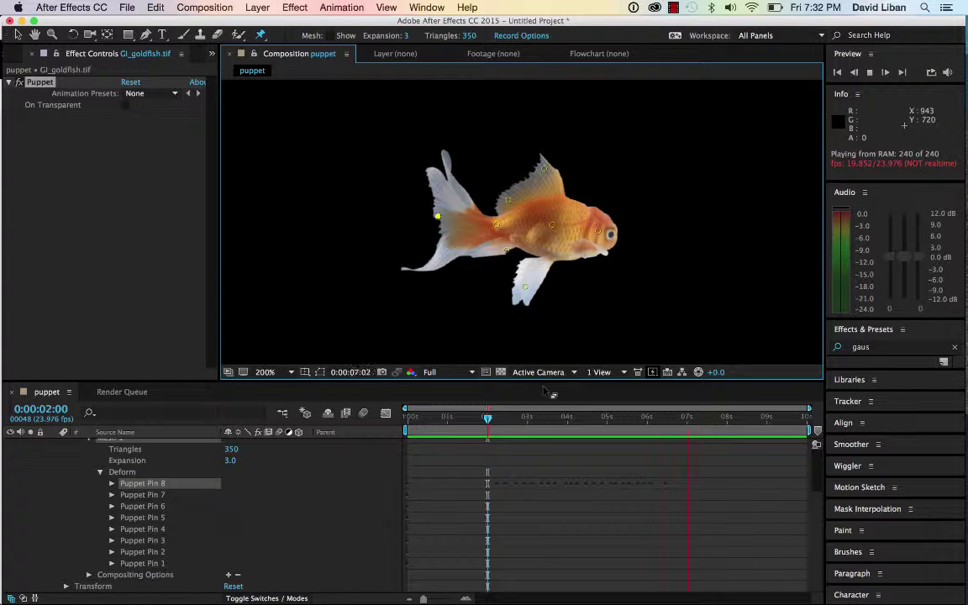
key("space")
key("super+0")
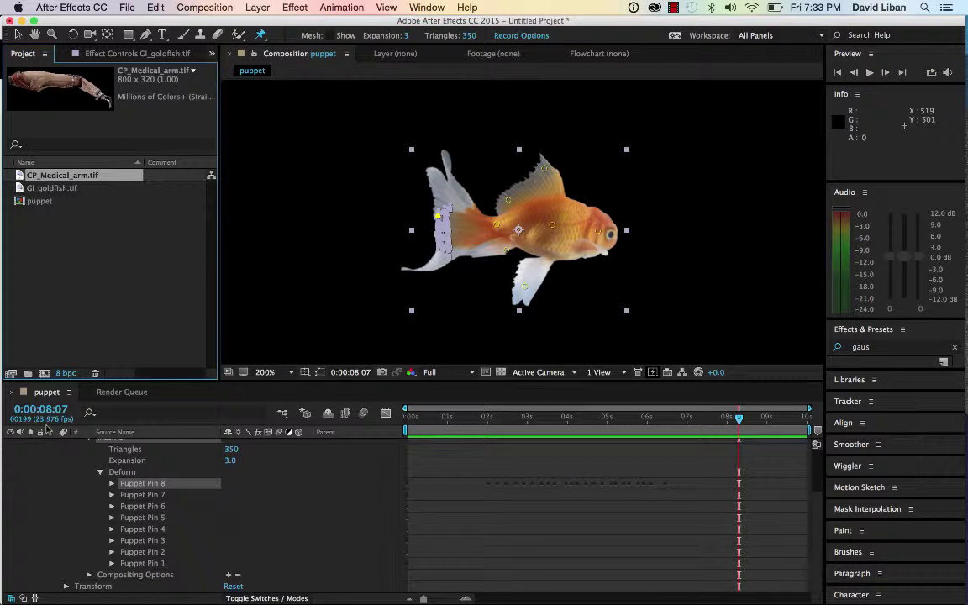
Step: Hide and collapse the goldfish layer, then add CP_Medical_arm.tif to the composition
scroll(236, 484, "up", 3)
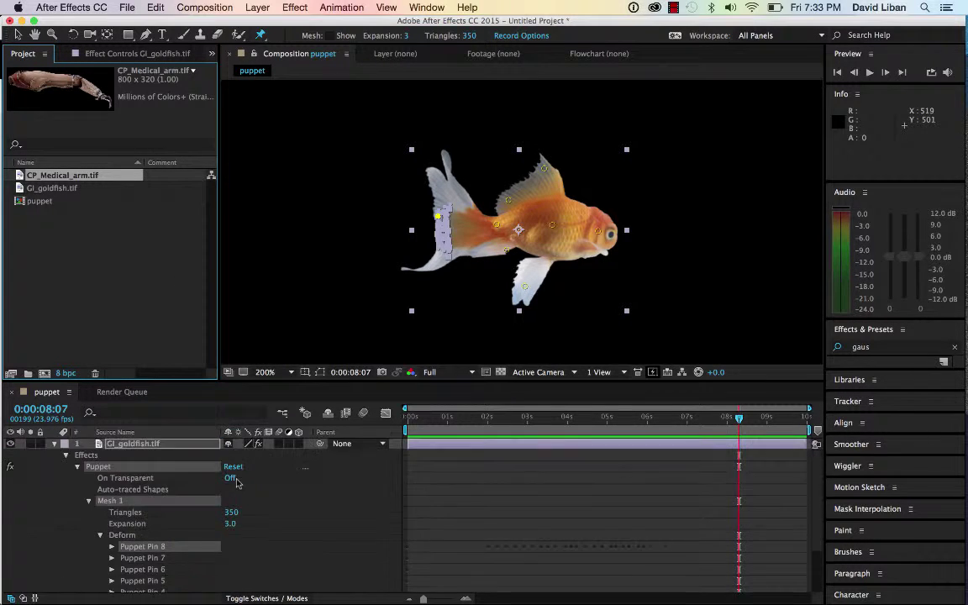
left_click(11, 444)
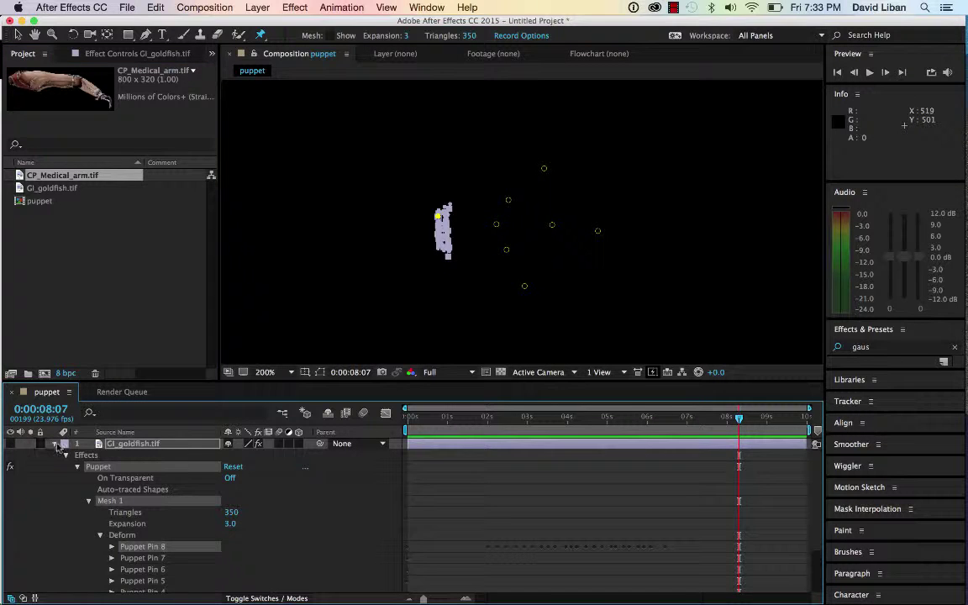
left_click(55, 444)
left_click(19, 175)
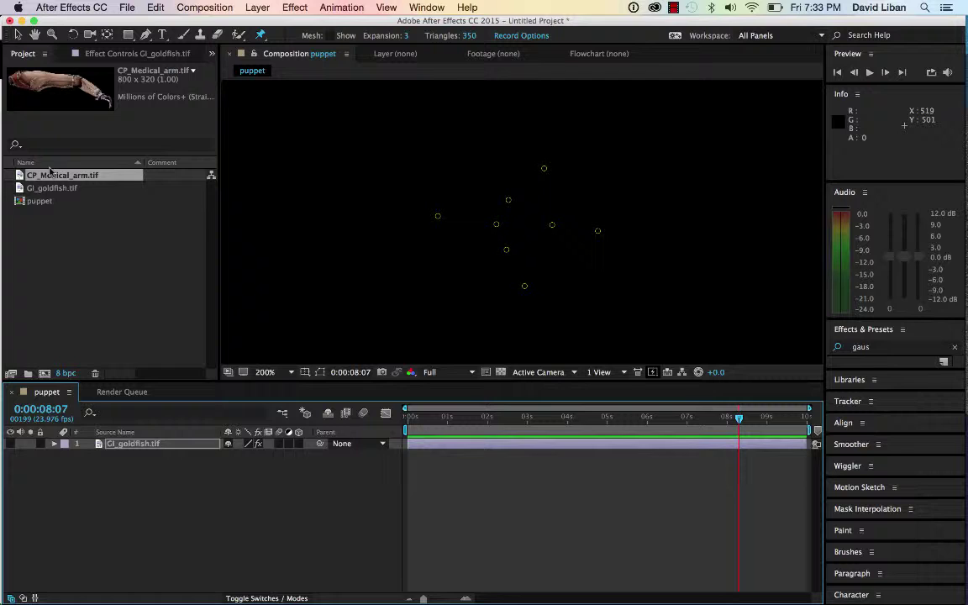
left_click_drag(19, 174, 521, 218)
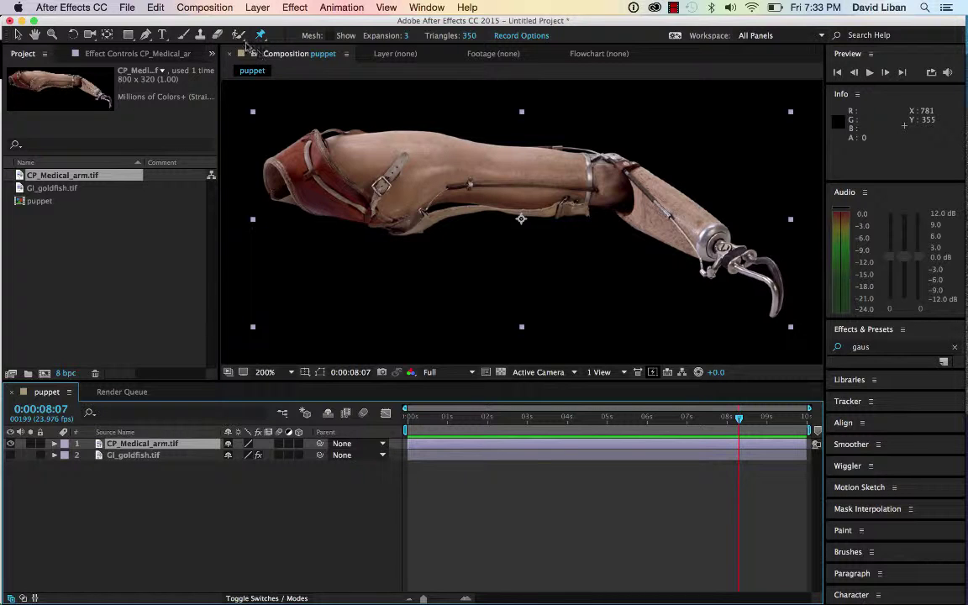
Step: Pin the arm's elbow, hook and upper-arm cuff, then drag the hook pin to bend the forearm down
left_click(627, 184)
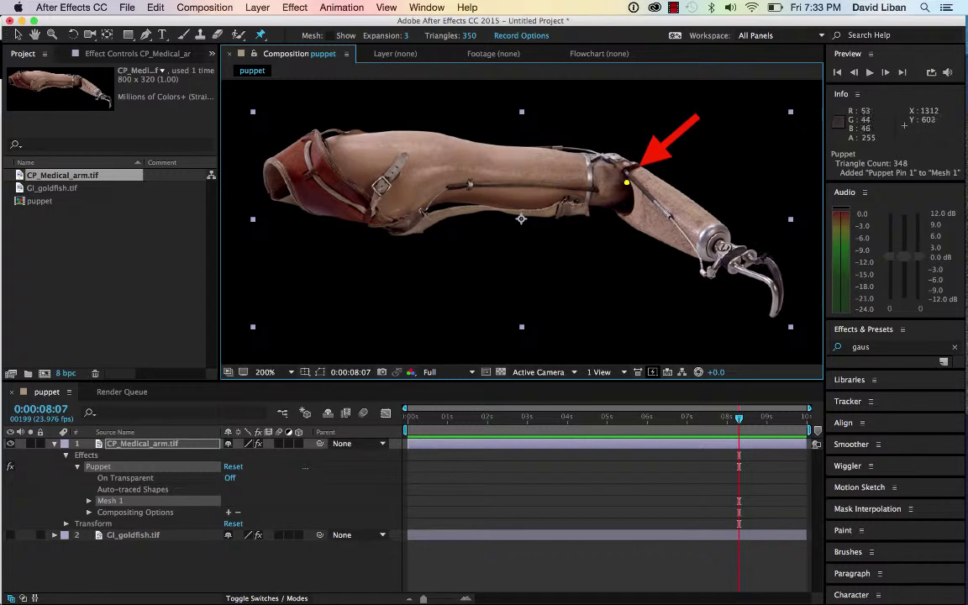
left_click(746, 267)
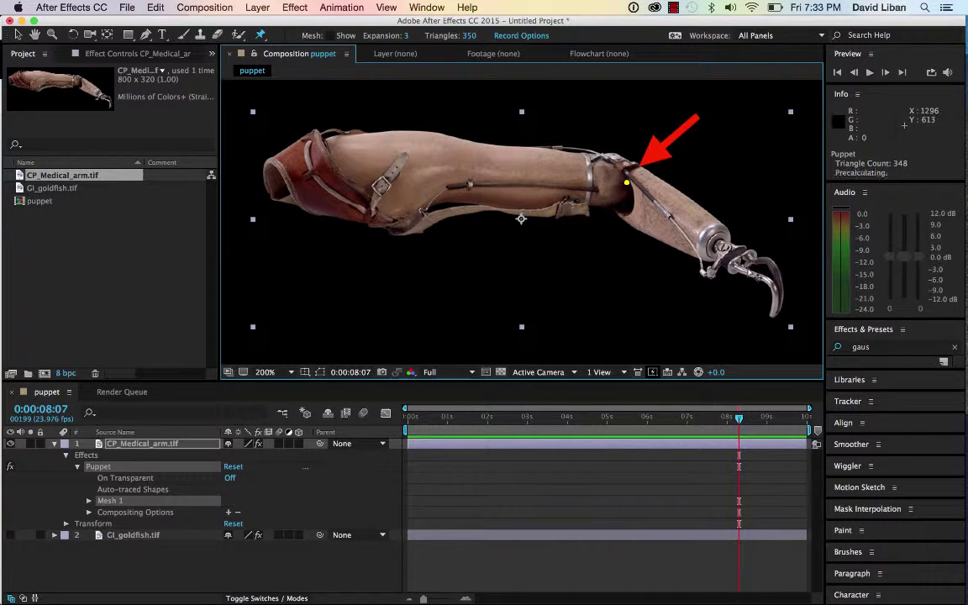
left_click(340, 174)
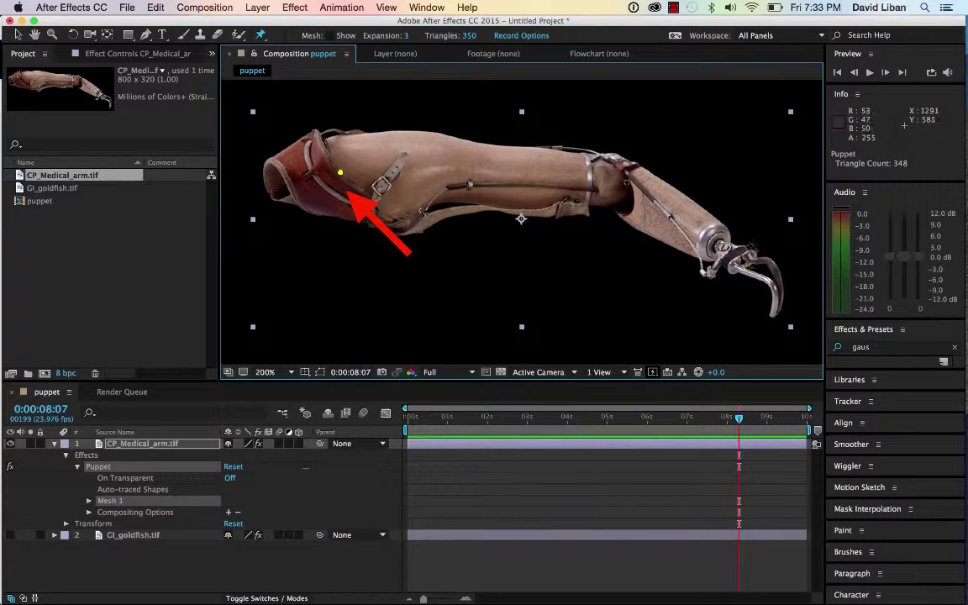
mouse_move(745, 266)
left_mouse_down()
mouse_move(651, 252)
mouse_move(712, 281)
mouse_move(738, 243)
mouse_move(744, 250)
mouse_move(651, 298)
mouse_move(715, 239)
mouse_move(723, 282)
mouse_move(651, 319)
mouse_move(714, 245)
mouse_move(652, 315)
mouse_move(765, 244)
mouse_move(719, 271)
left_mouse_up()
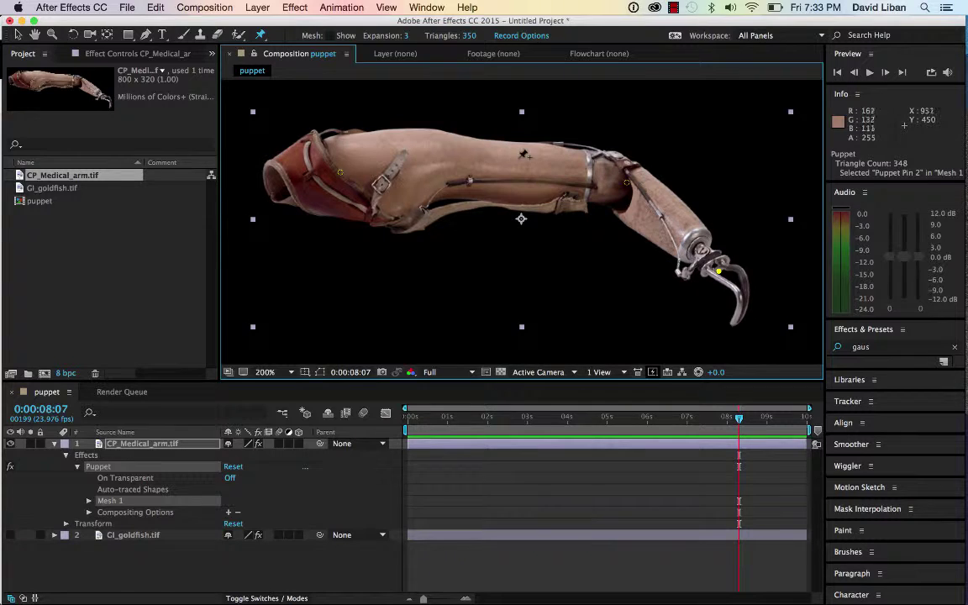
Step: Pin the upper arm and the arm's underside, lowering the hook pin to curl the forearm downward
left_click(487, 158)
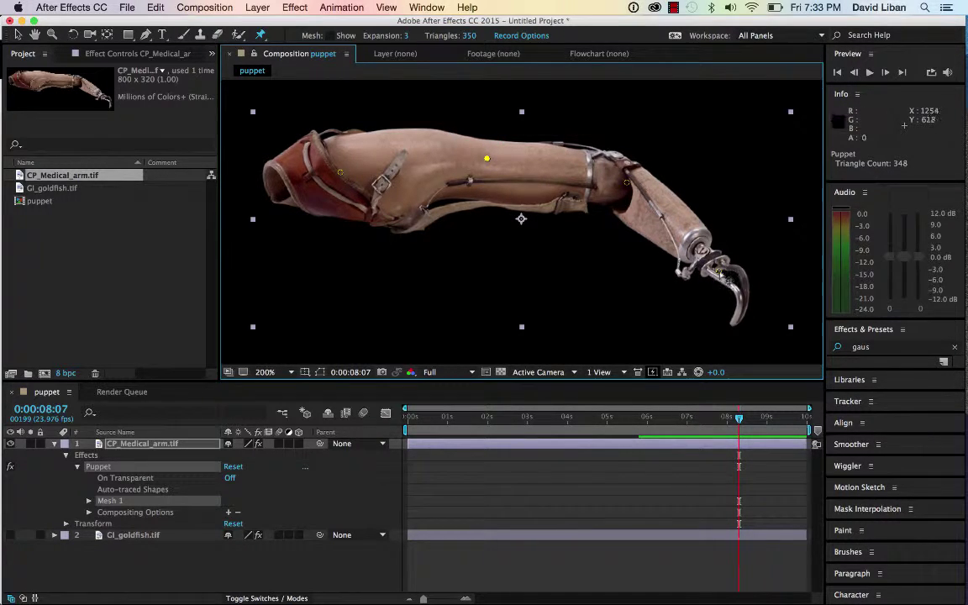
mouse_move(719, 273)
left_mouse_down()
mouse_move(542, 274)
mouse_move(638, 267)
mouse_move(698, 298)
mouse_move(631, 276)
mouse_move(720, 232)
mouse_move(643, 336)
mouse_move(708, 245)
left_mouse_up()
left_click(540, 201)
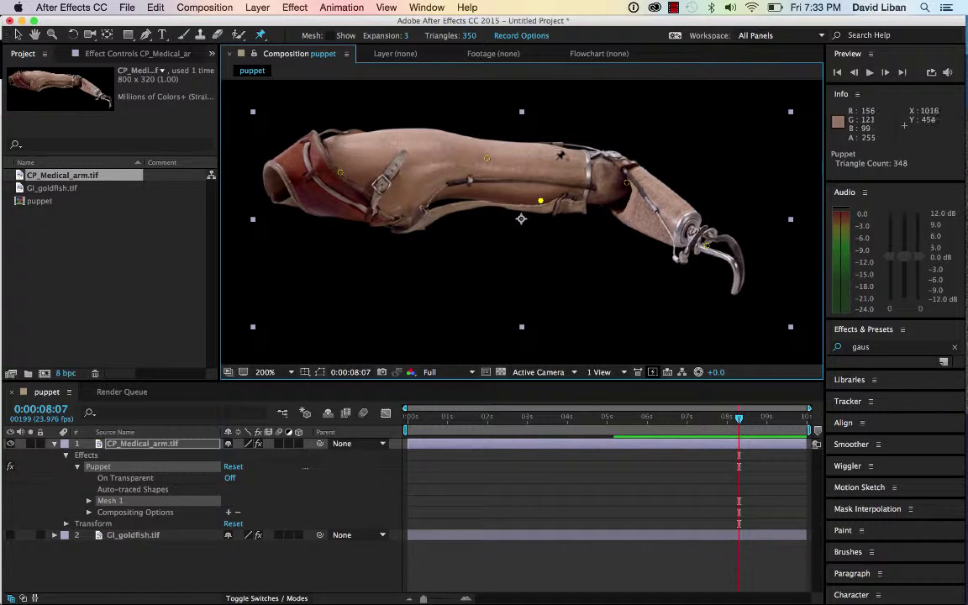
mouse_move(706, 246)
left_mouse_down()
mouse_move(658, 254)
mouse_move(694, 232)
mouse_move(685, 239)
mouse_move(702, 238)
mouse_move(647, 209)
mouse_move(728, 261)
mouse_move(626, 220)
mouse_move(589, 164)
mouse_move(609, 152)
mouse_move(602, 157)
mouse_move(711, 252)
mouse_move(721, 236)
mouse_move(691, 290)
mouse_move(677, 272)
mouse_move(714, 244)
mouse_move(705, 262)
left_mouse_up()
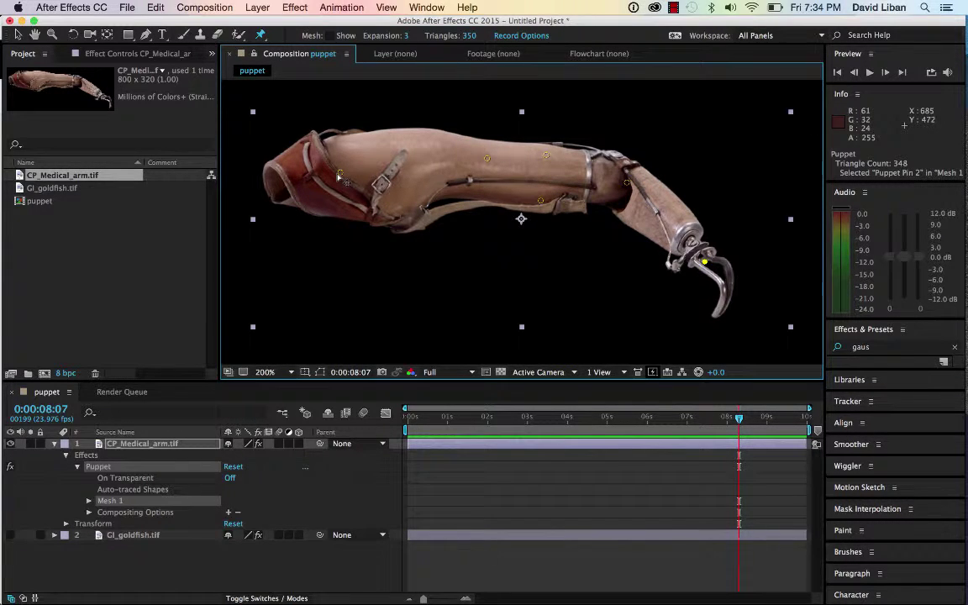
Step: Delete the forearm-top and underside pins, then drag the upper-arm pin inward and undo that move
mouse_move(339, 176)
left_mouse_down()
mouse_move(370, 208)
mouse_move(343, 175)
mouse_move(350, 203)
mouse_move(338, 175)
left_mouse_up()
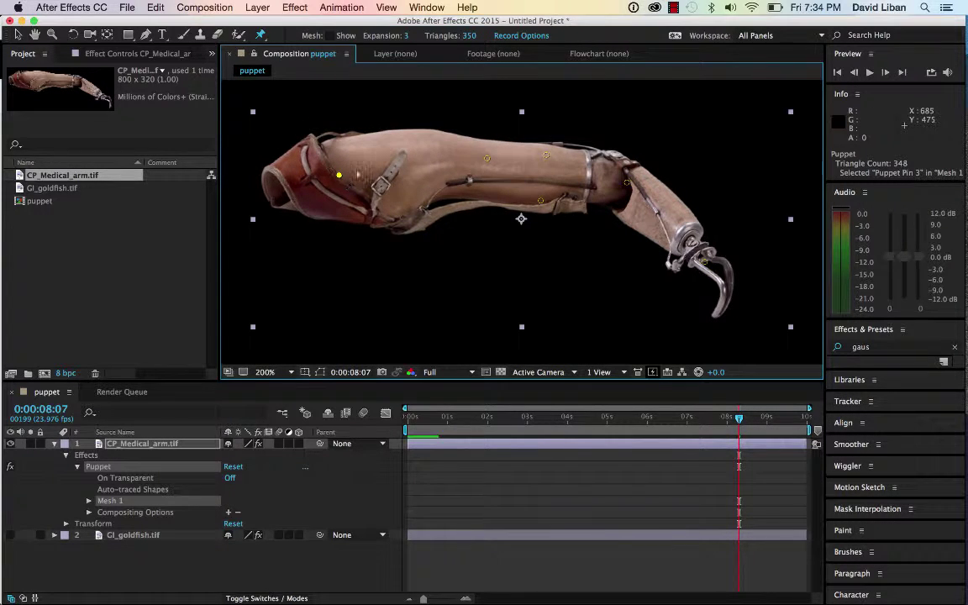
left_click(489, 160)
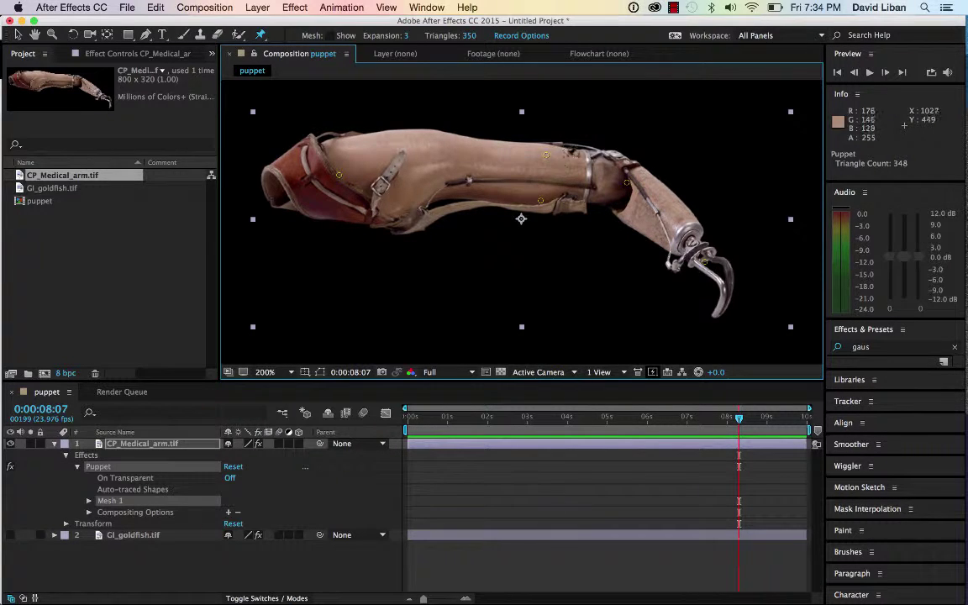
left_click(546, 157)
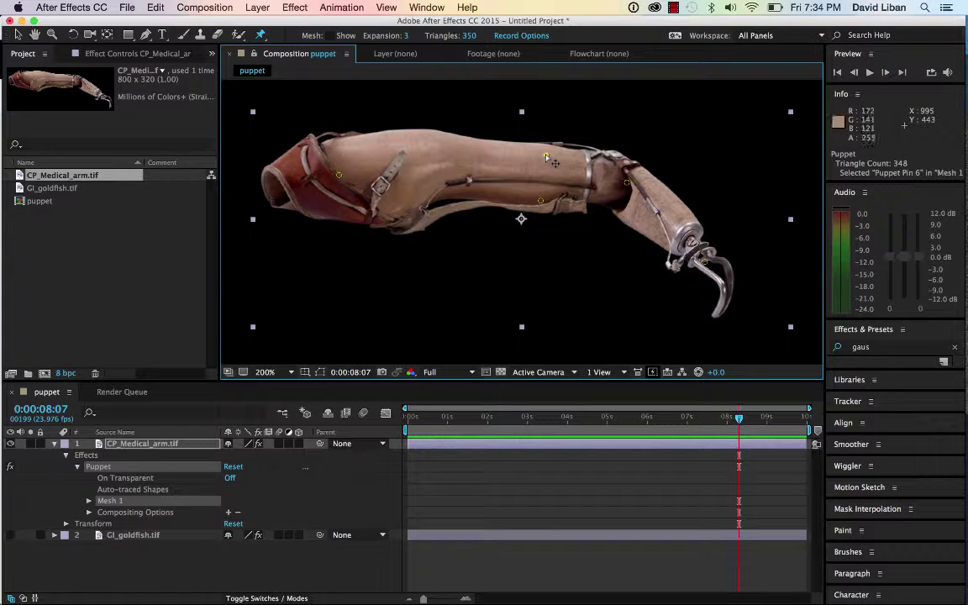
key("Delete")
left_click(541, 204)
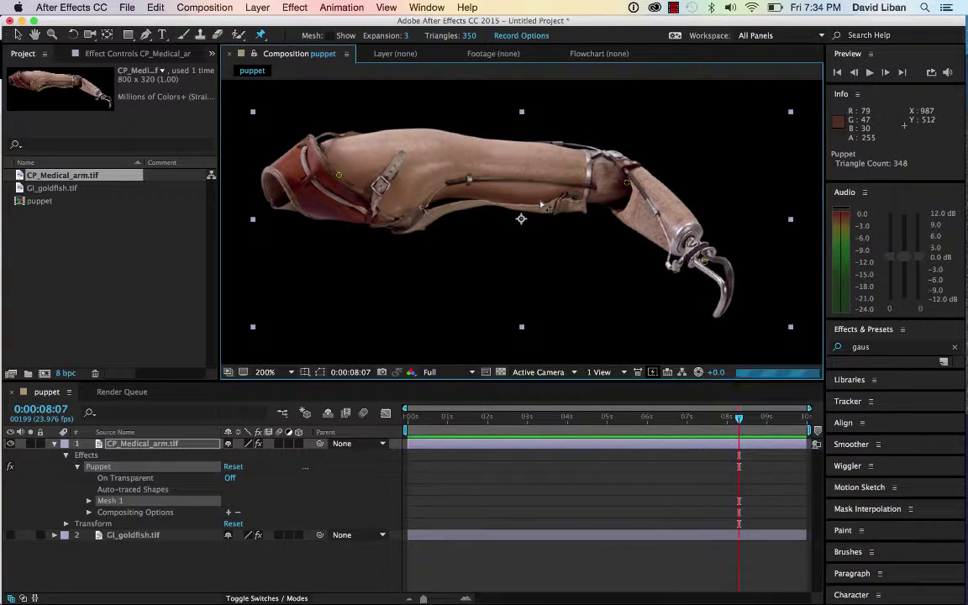
key("Delete")
left_click_drag(339, 178, 421, 175)
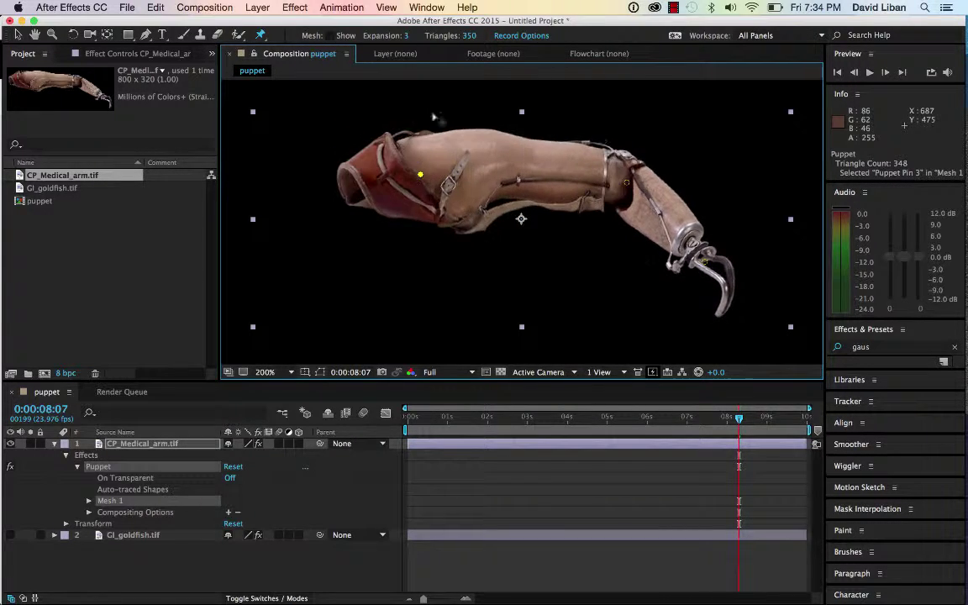
key("super+z")
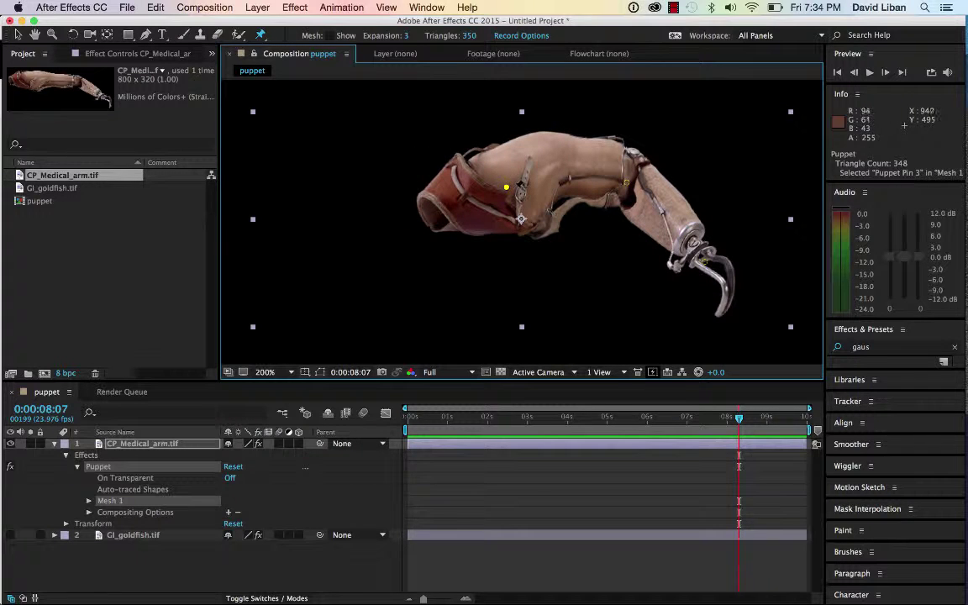